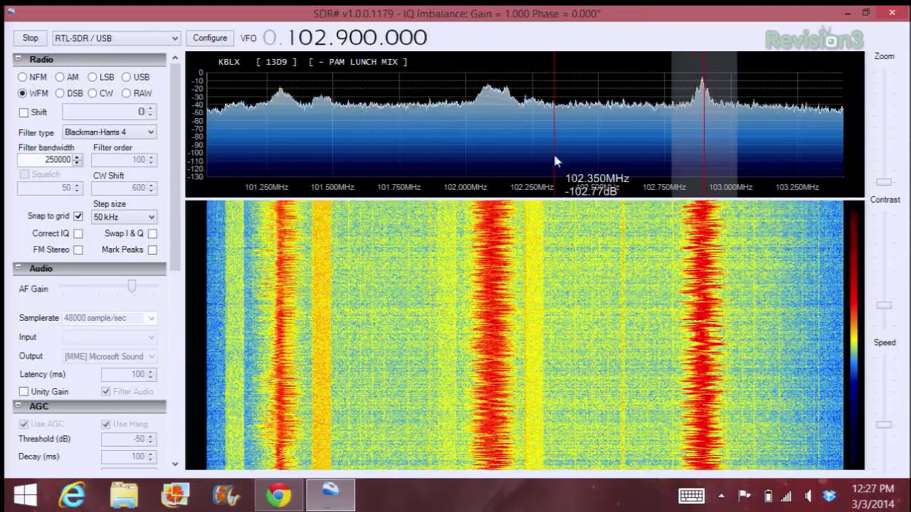
- Adjust the speaker volume and tune to the 102.1 MHz station peak on the spectrum
key(XF86AudioRaiseVolume)
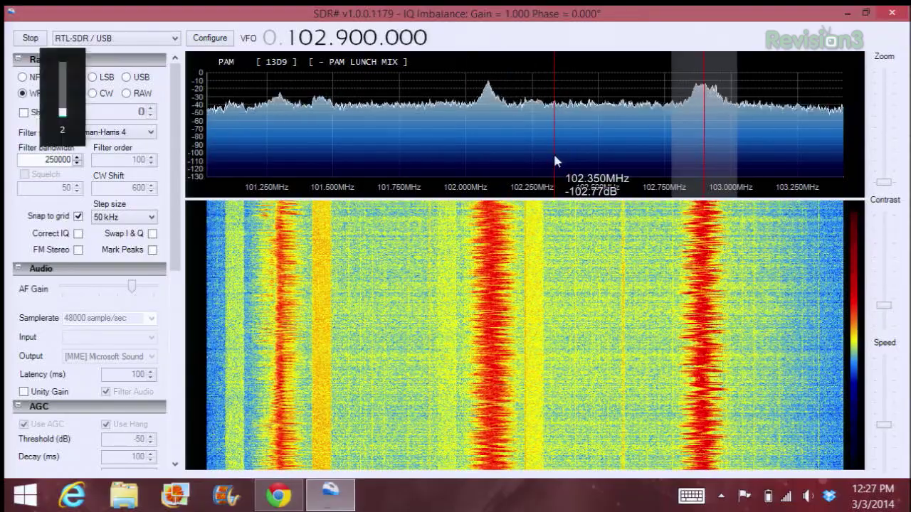
key(XF86AudioRaiseVolume)
key(XF86AudioRaiseVolume)
key(XF86AudioRaiseVolume)
key(XF86AudioRaiseVolume)
key(XF86AudioRaiseVolume)
key(XF86AudioRaiseVolume)
key(XF86AudioRaiseVolume)
key(XF86AudioRaiseVolume)
key(XF86AudioRaiseVolume)
key(XF86AudioRaiseVolume)
key(XF86AudioRaiseVolume)
key(XF86AudioRaiseVolume)
key(XF86AudioRaiseVolume)
key(XF86AudioRaiseVolume)
key(XF86AudioRaiseVolume)
key(XF86AudioRaiseVolume)
key(XF86AudioRaiseVolume)
key(XF86AudioRaiseVolume)
key(XF86AudioRaiseVolume)
key(XF86AudioRaiseVolume)
key(XF86AudioRaiseVolume)
key(XF86AudioRaiseVolume)
key(XF86AudioRaiseVolume)
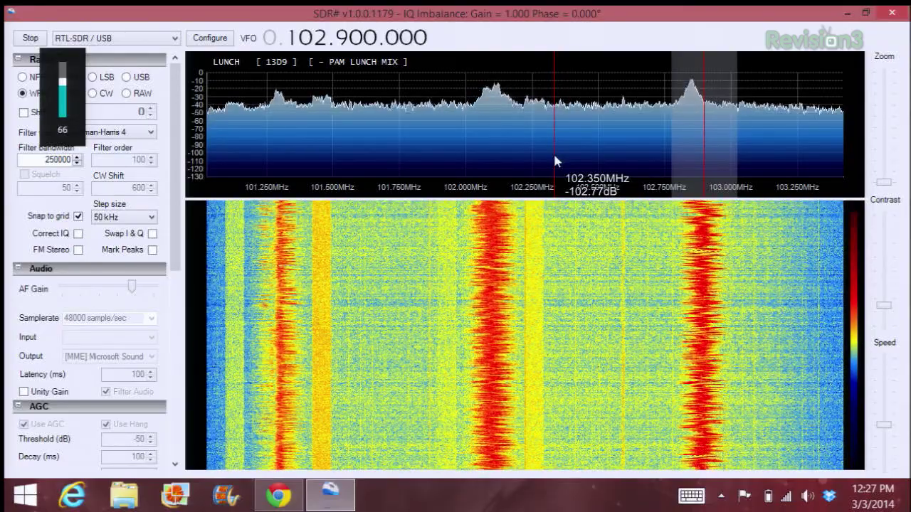
key(XF86AudioLowerVolume)
key(XF86AudioLowerVolume)
key(XF86AudioLowerVolume)
key(XF86AudioLowerVolume)
key(XF86AudioLowerVolume)
key(XF86AudioLowerVolume)
key(XF86AudioLowerVolume)
key(XF86AudioLowerVolume)
key(XF86AudioLowerVolume)
key(XF86AudioLowerVolume)
key(XF86AudioLowerVolume)
key(XF86AudioLowerVolume)
key(XF86AudioLowerVolume)
key(XF86AudioLowerVolume)
key(XF86AudioLowerVolume)
key(XF86AudioLowerVolume)
key(XF86AudioLowerVolume)
key(XF86AudioLowerVolume)
key(XF86AudioLowerVolume)
key(XF86AudioLowerVolume)
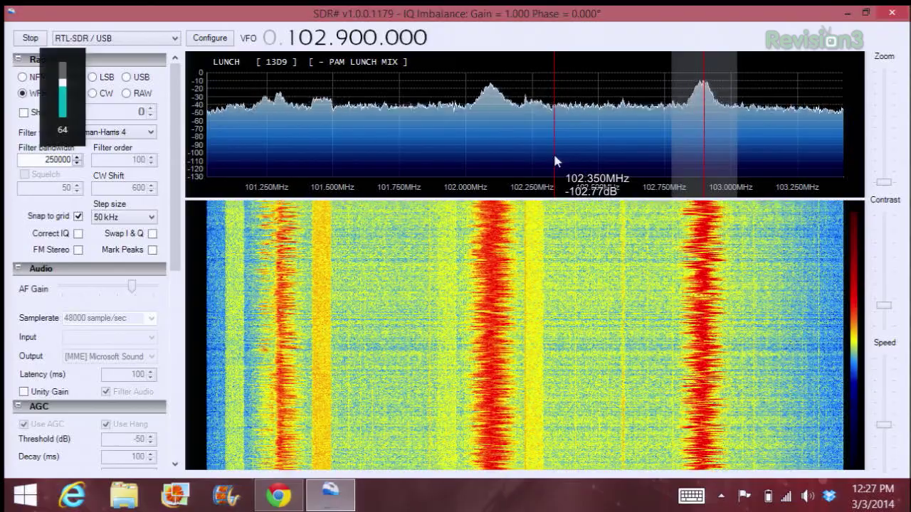
key(XF86AudioLowerVolume)
key(XF86AudioLowerVolume)
key(XF86AudioLowerVolume)
key(XF86AudioLowerVolume)
key(XF86AudioLowerVolume)
key(XF86AudioLowerVolume)
key(XF86AudioLowerVolume)
key(XF86AudioLowerVolume)
key(XF86AudioLowerVolume)
key(XF86AudioLowerVolume)
key(XF86AudioLowerVolume)
key(XF86AudioLowerVolume)
key(XF86AudioLowerVolume)
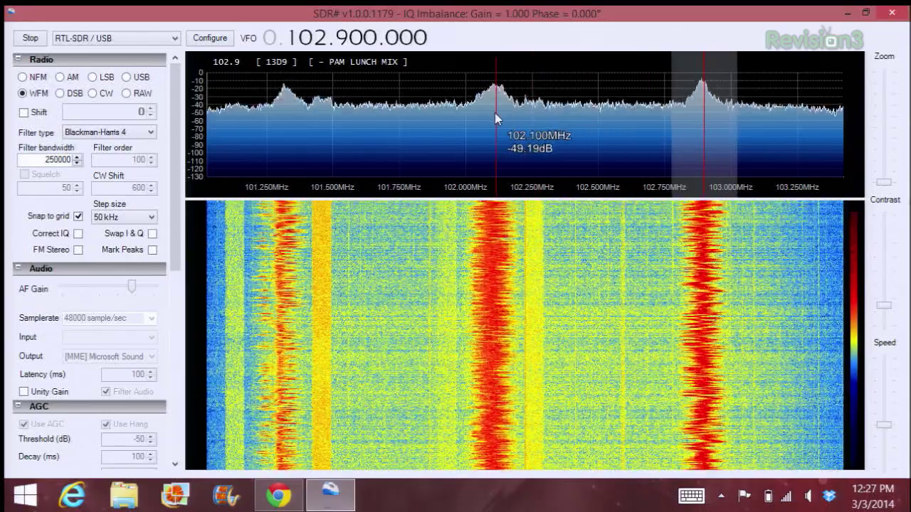
click(488, 113)
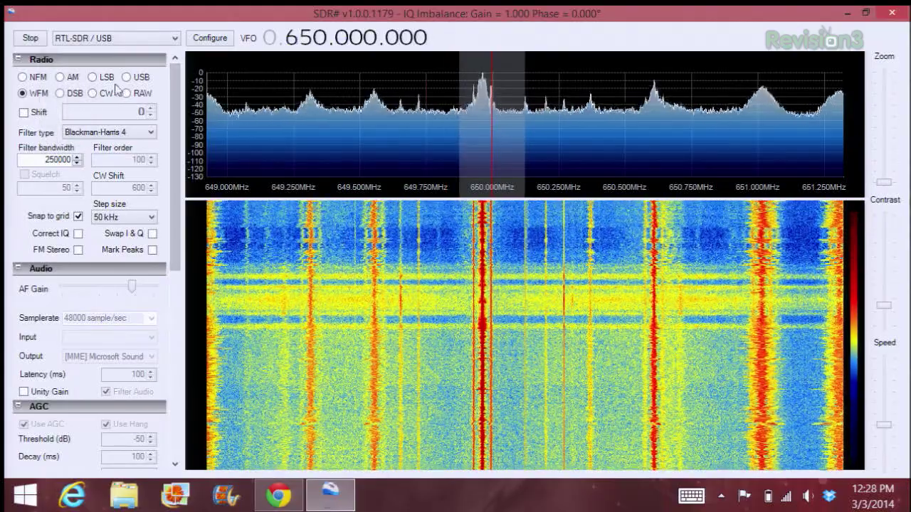
- Switch the Radio panel demodulation mode from wideband FM to CW
click(93, 93)
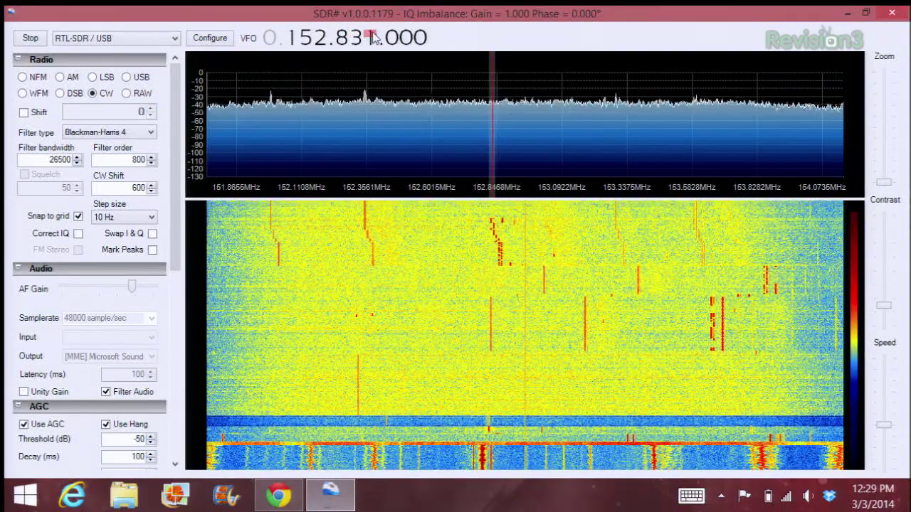
- Step the VFO up 100 Hz and 30 Hz to exactly 152.832.130
click(409, 35)
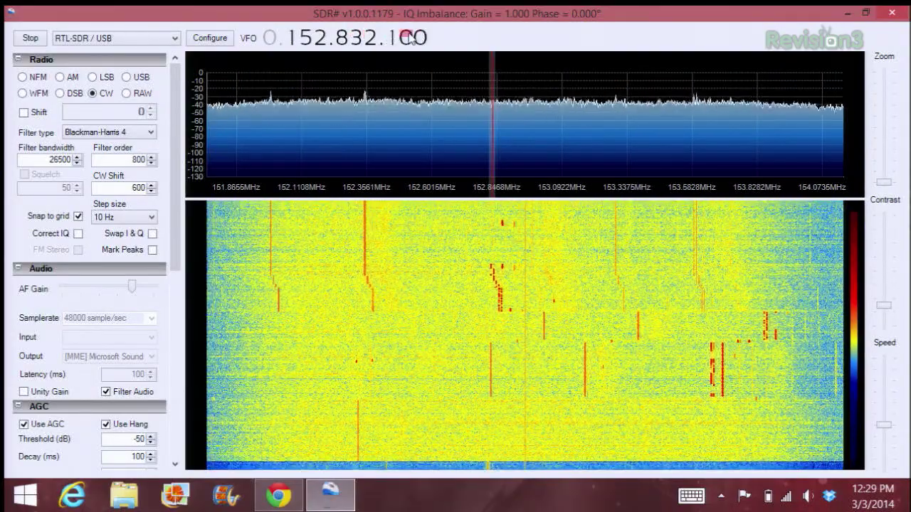
click(407, 35)
click(407, 35)
click(407, 35)
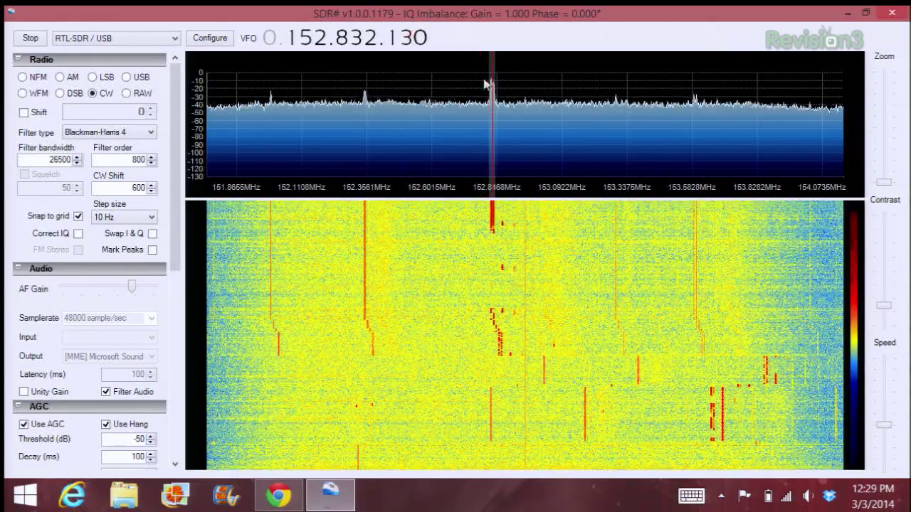
- Adjust the speaker volume with the media keys, ending at 26
key(XF86AudioLowerVolume)
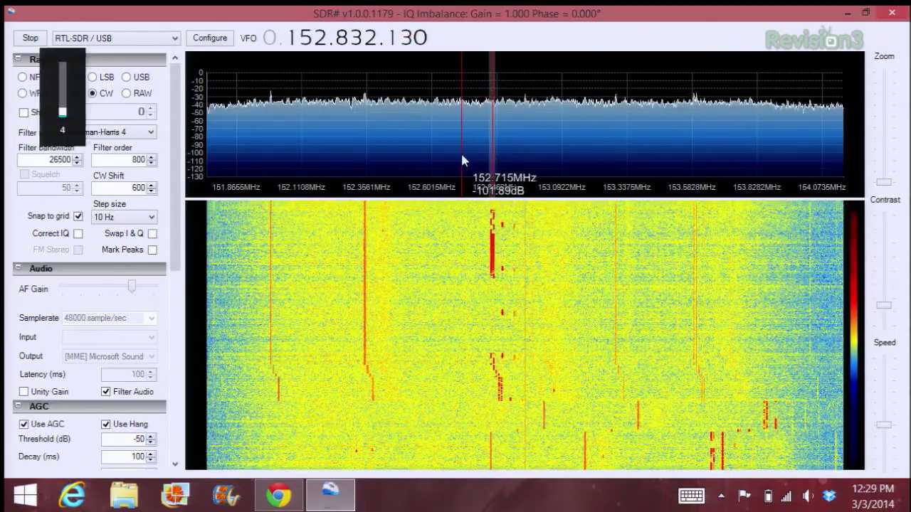
key(XF86AudioRaiseVolume)
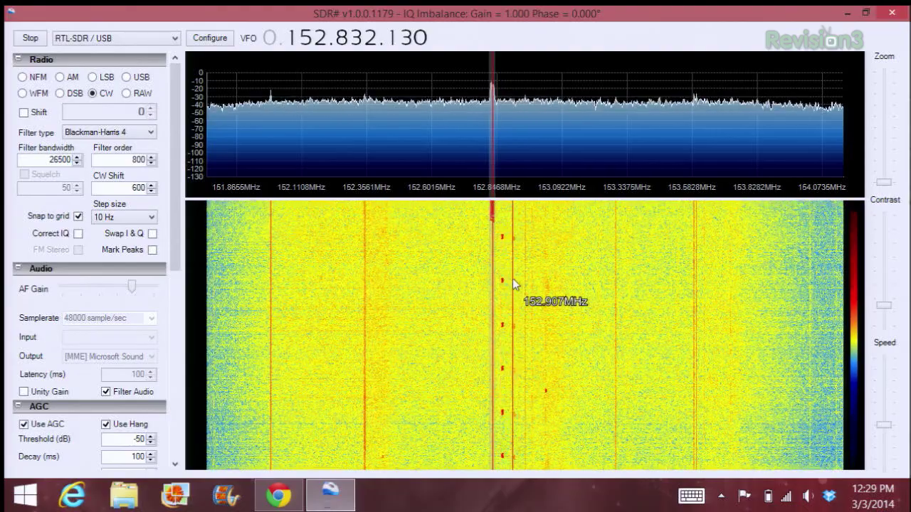
key(XF86AudioRaiseVolume)
key(XF86AudioRaiseVolume)
key(XF86AudioRaiseVolume)
key(XF86AudioRaiseVolume)
key(XF86AudioRaiseVolume)
key(XF86AudioRaiseVolume)
key(XF86AudioRaiseVolume)
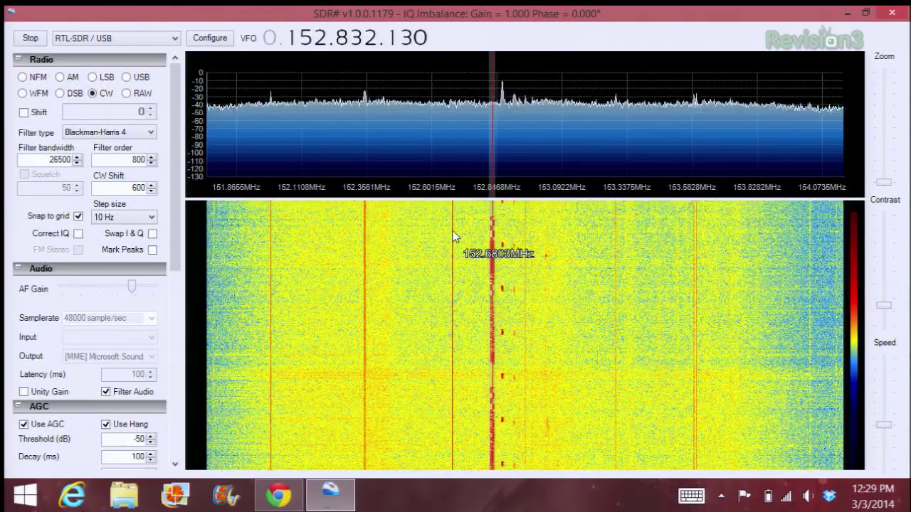
key(XF86AudioLowerVolume)
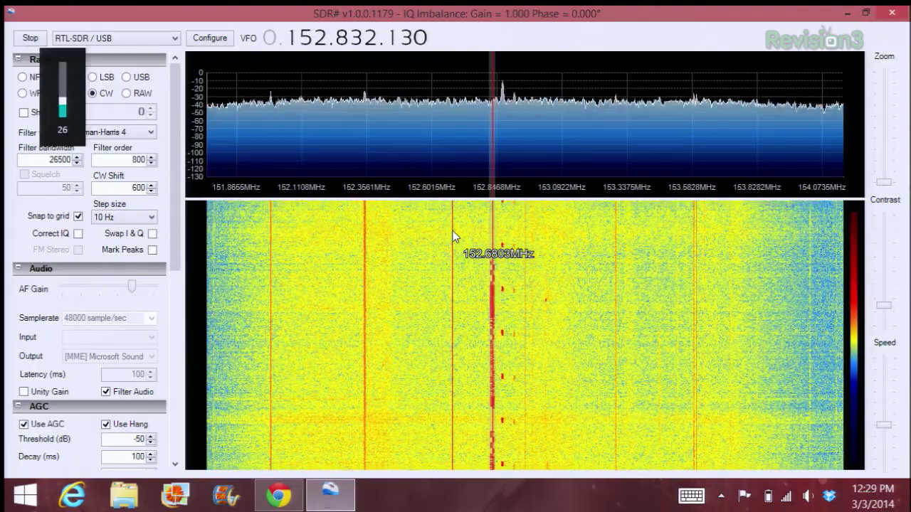